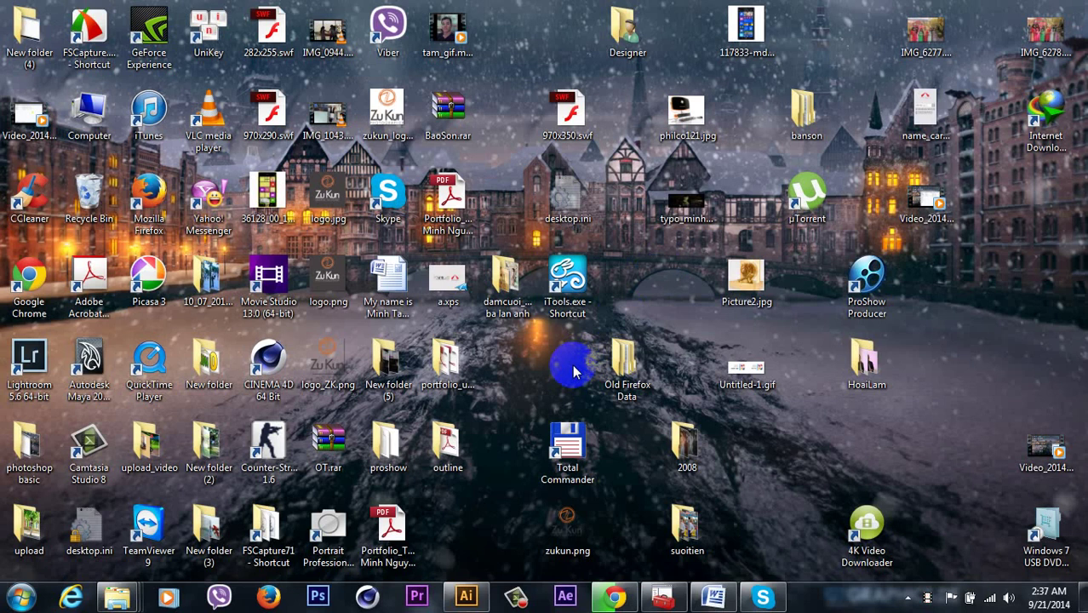
# Step: Open the outline folder on the desktop and launch CV.pdf in Acrobat
pyautogui.doubleClick(445, 445)
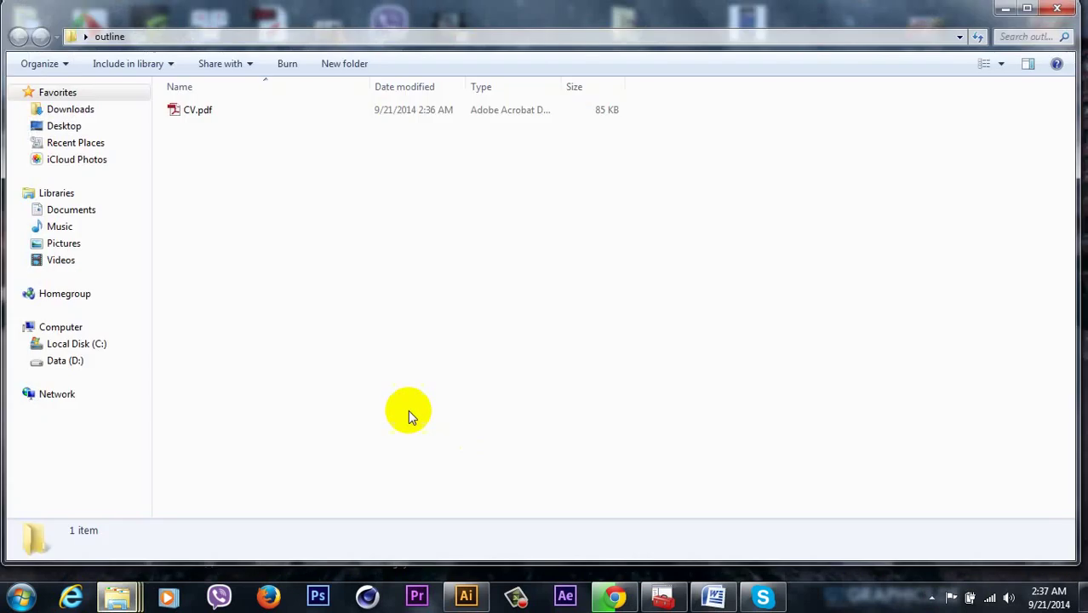
pyautogui.doubleClick(192, 110)
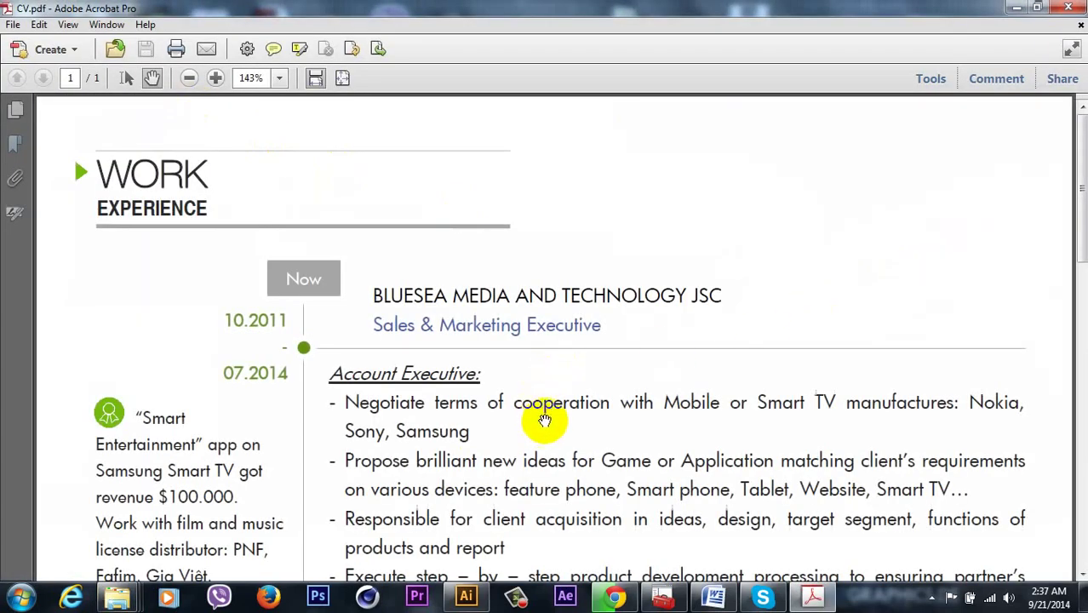
# Step: Scroll down and back up through the CV pages, then close Acrobat
pyautogui.moveTo(594, 403); pyautogui.dragTo(593, 282)
pyautogui.scroll(-2, 594, 282)
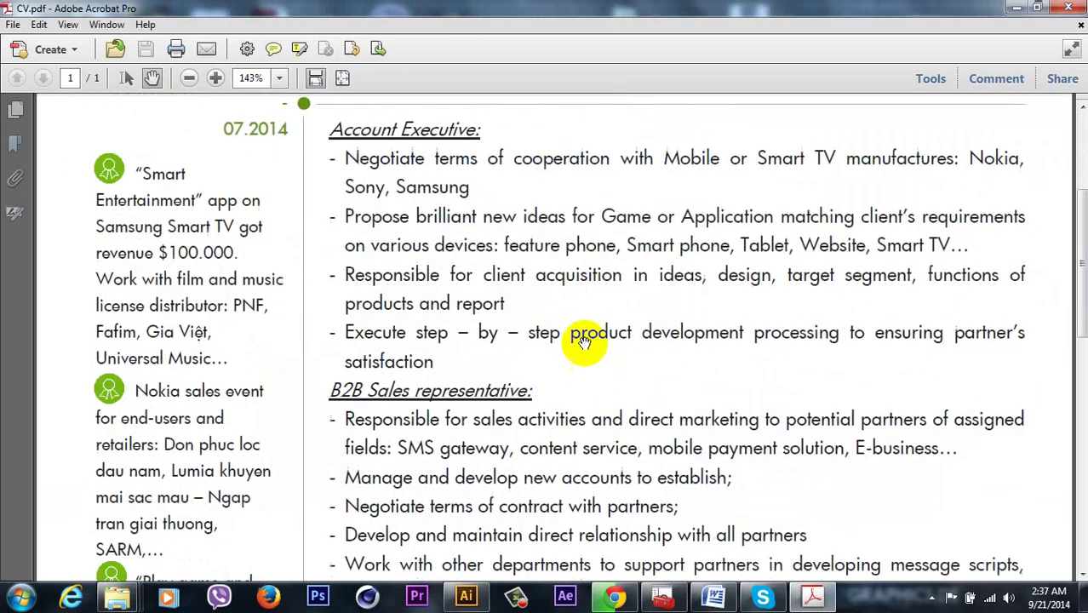
pyautogui.scroll(-4, 584, 341)
pyautogui.scroll(-2, 583, 341)
pyautogui.scroll(-2, 563, 328)
pyautogui.scroll(-2, 562, 322)
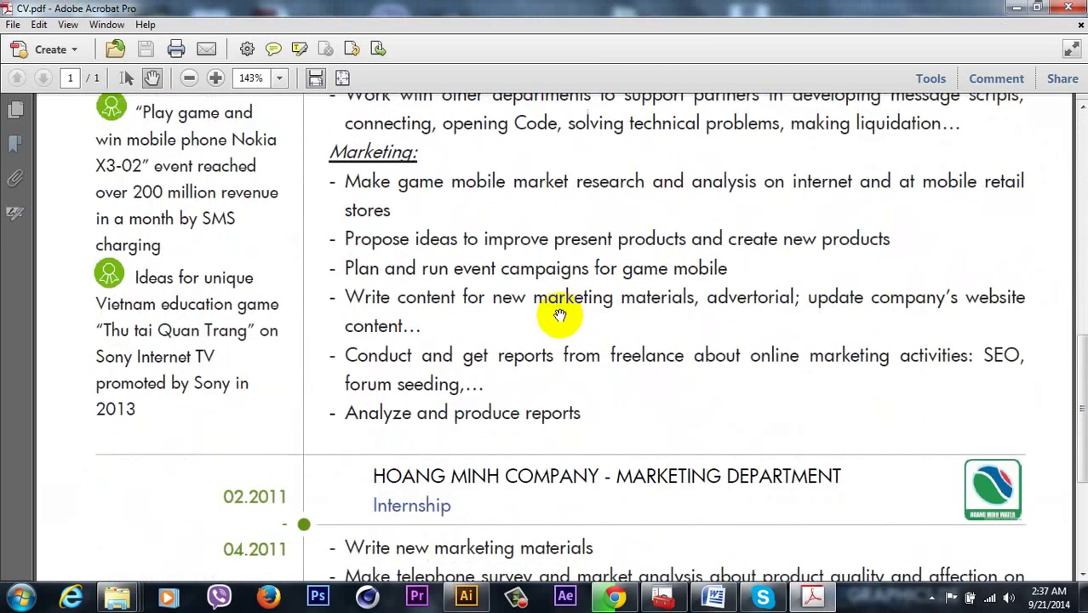
pyautogui.scroll(4, 559, 315)
pyautogui.scroll(3, 602, 408)
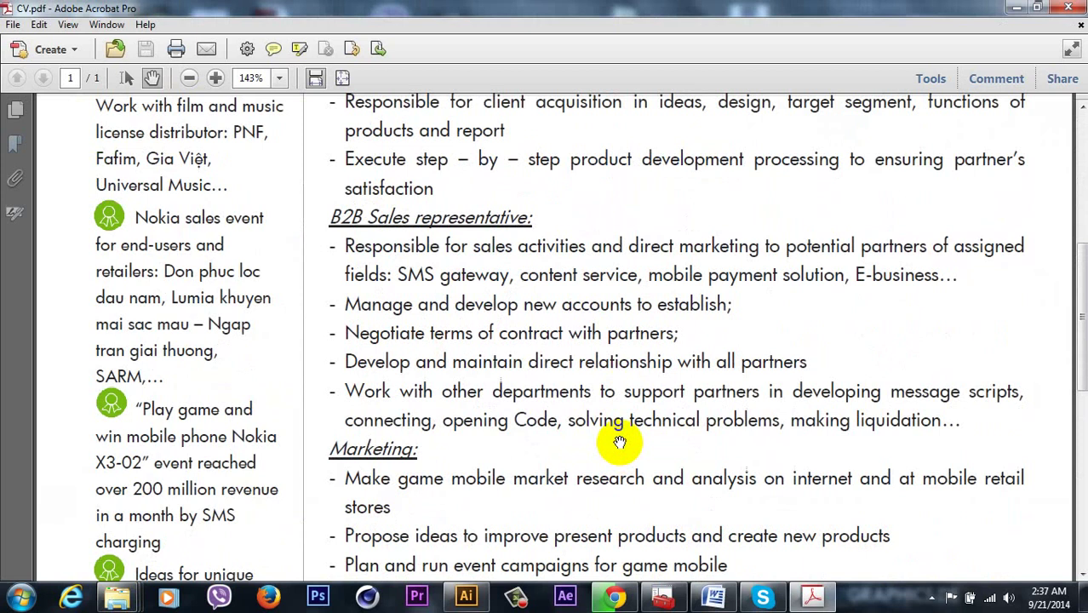
pyautogui.click(1068, 8)
# Step: Open CV.pdf in Illustrator, cancel at the missing-fonts warning, and minimize Illustrator
pyautogui.moveTo(205, 115)
pyautogui.mouseDown()
pyautogui.moveTo(466, 604)
pyautogui.moveTo(461, 383)
pyautogui.mouseUp()
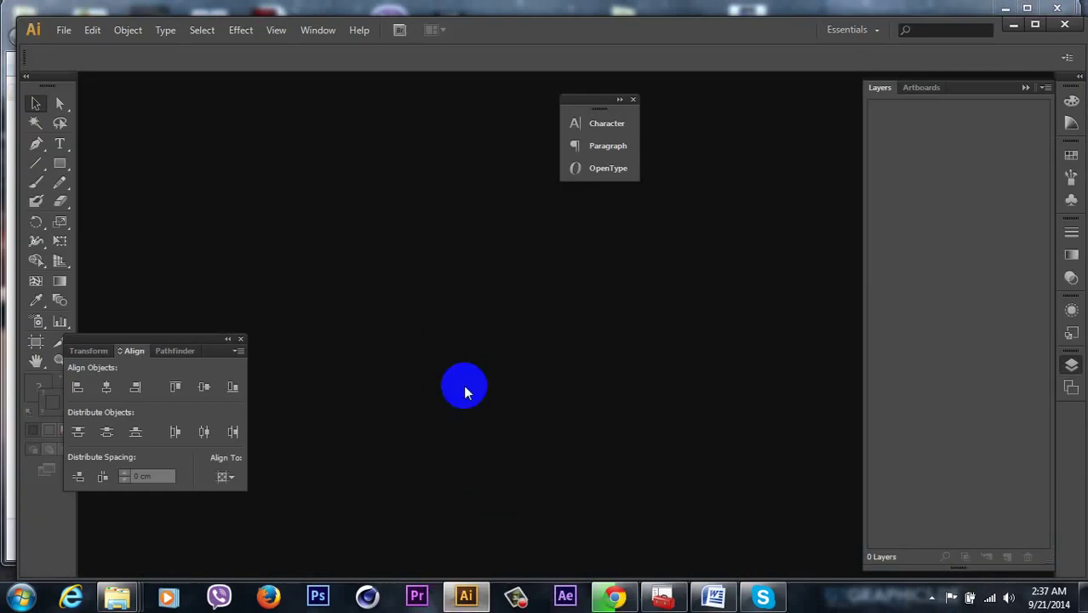
pyautogui.moveTo(431, 224); pyautogui.dragTo(664, 318)
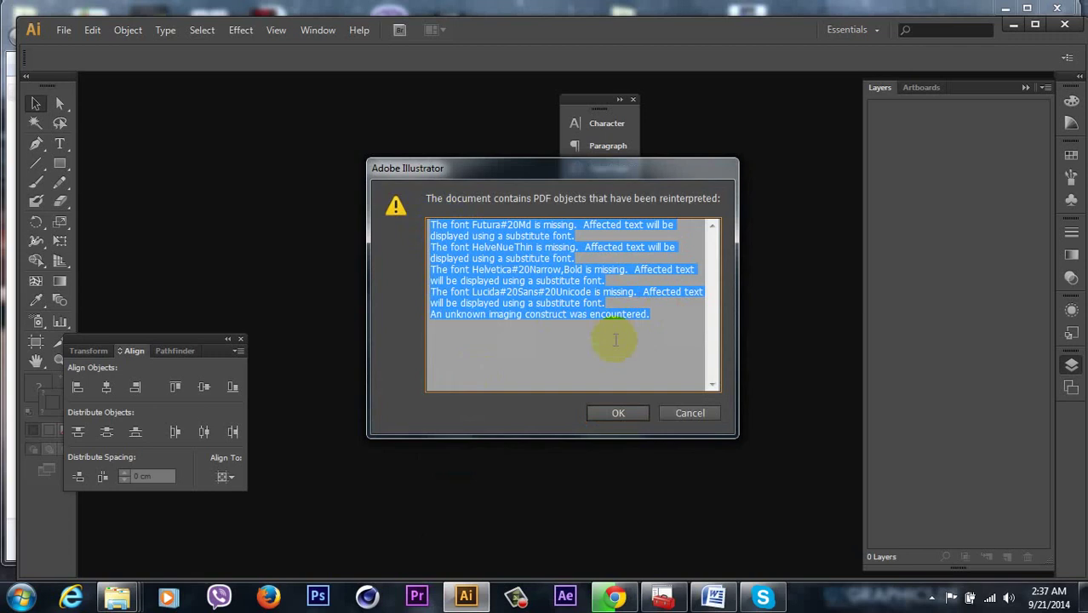
pyautogui.click(700, 414)
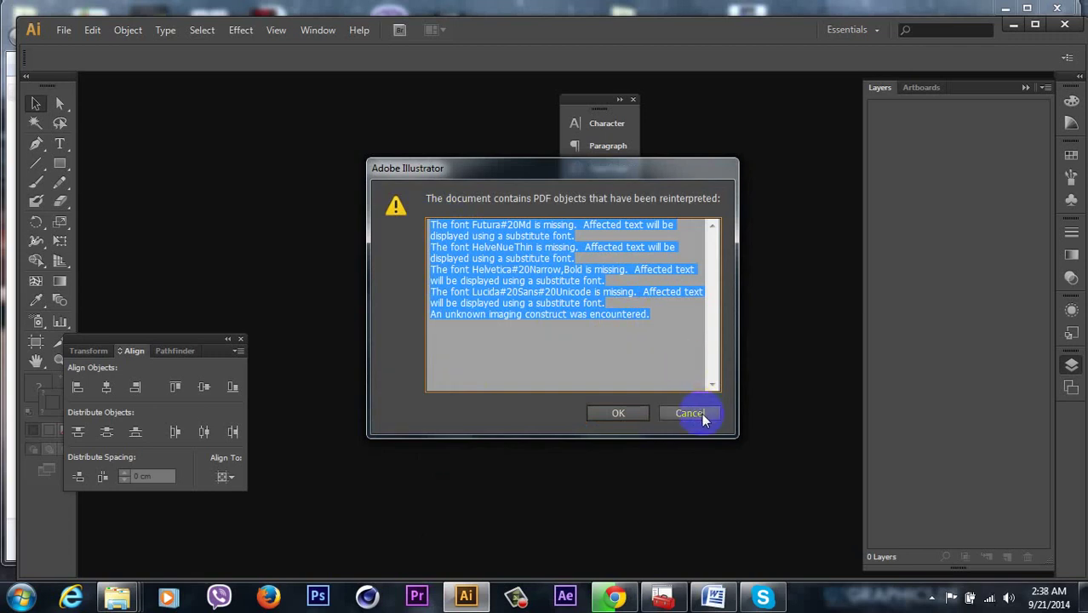
pyautogui.click(700, 417)
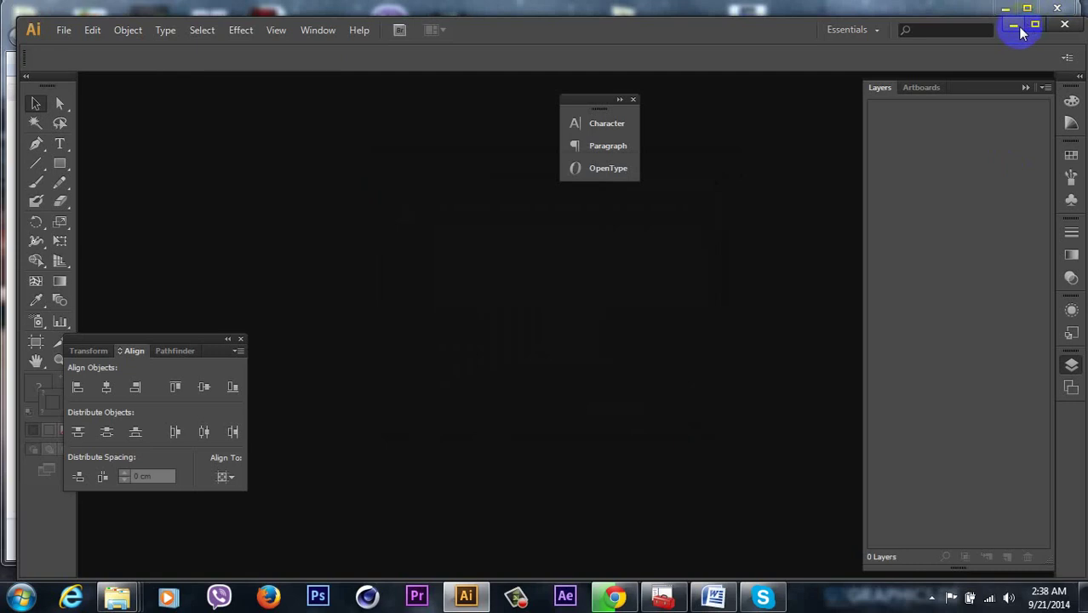
pyautogui.click(1013, 26)
# Step: Reopen CV.pdf from the outline folder in Acrobat
pyautogui.click(661, 184)
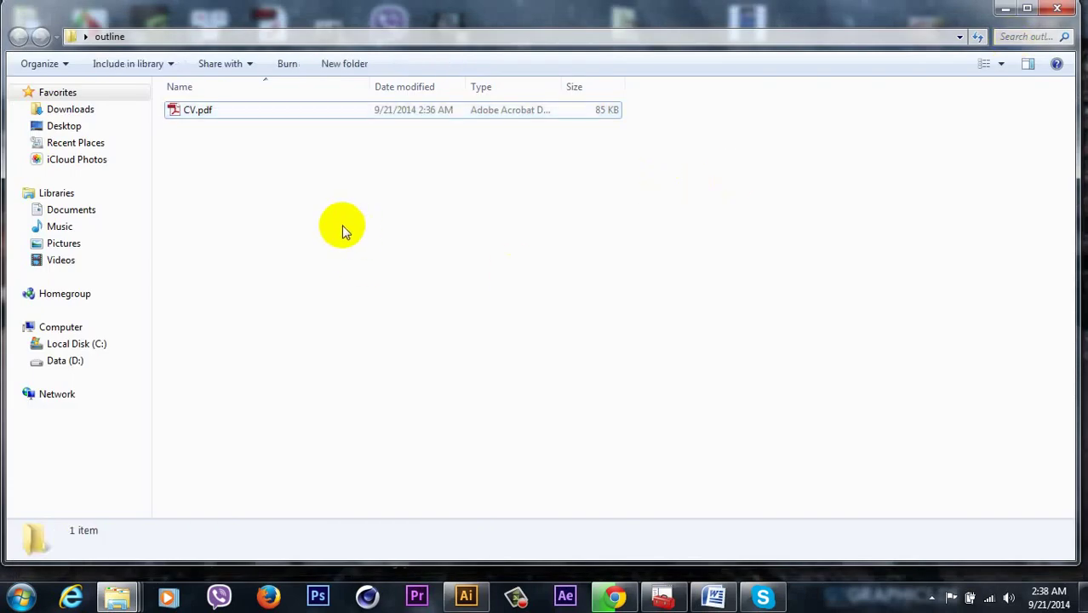
pyautogui.doubleClick(194, 111)
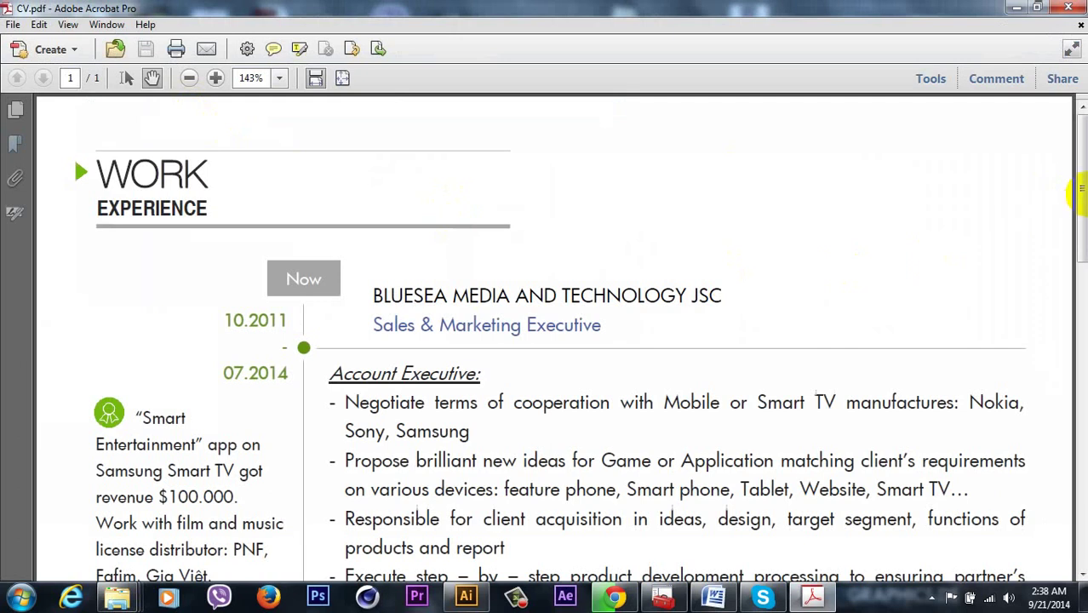
pyautogui.moveTo(1080, 188)
pyautogui.mouseDown()
pyautogui.moveTo(1080, 246)
pyautogui.moveTo(1077, 191)
pyautogui.mouseUp()
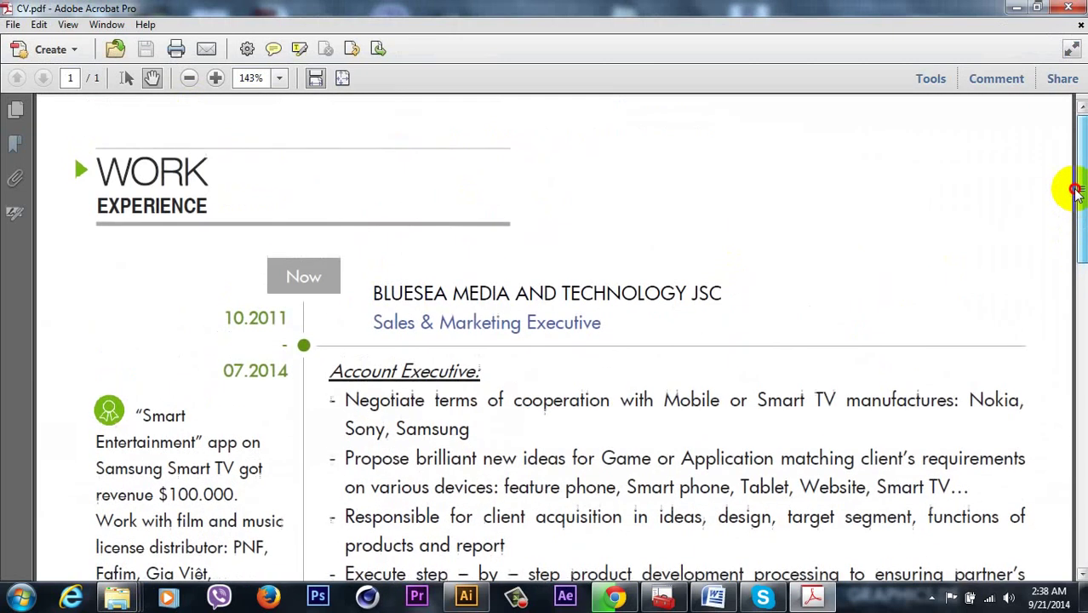
# Step: Choose Add Watermark from the Watermark menu in the Pages tools
pyautogui.click(932, 79)
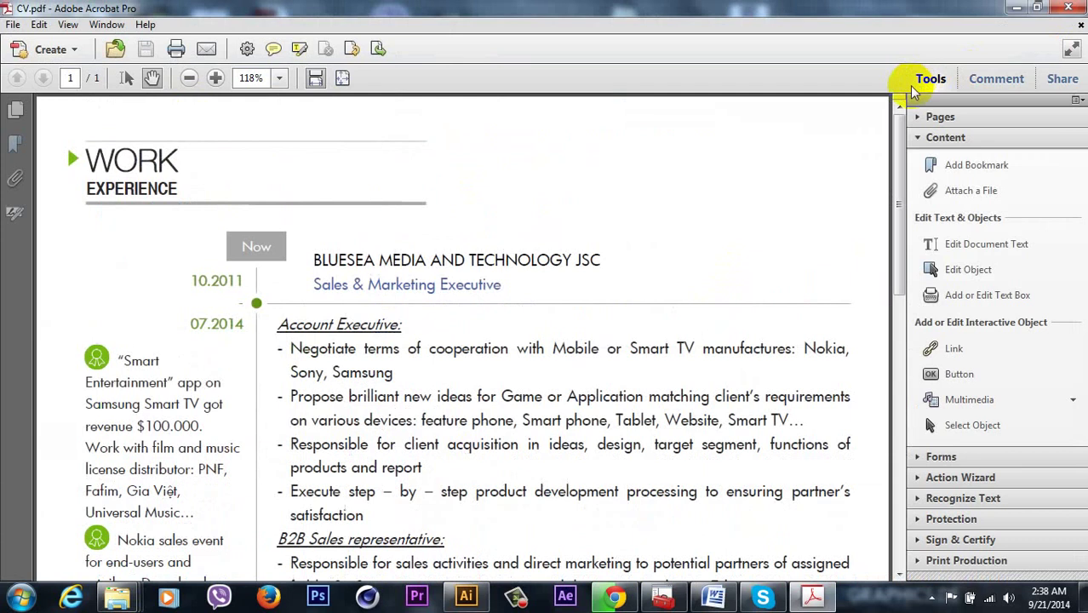
pyautogui.click(918, 137)
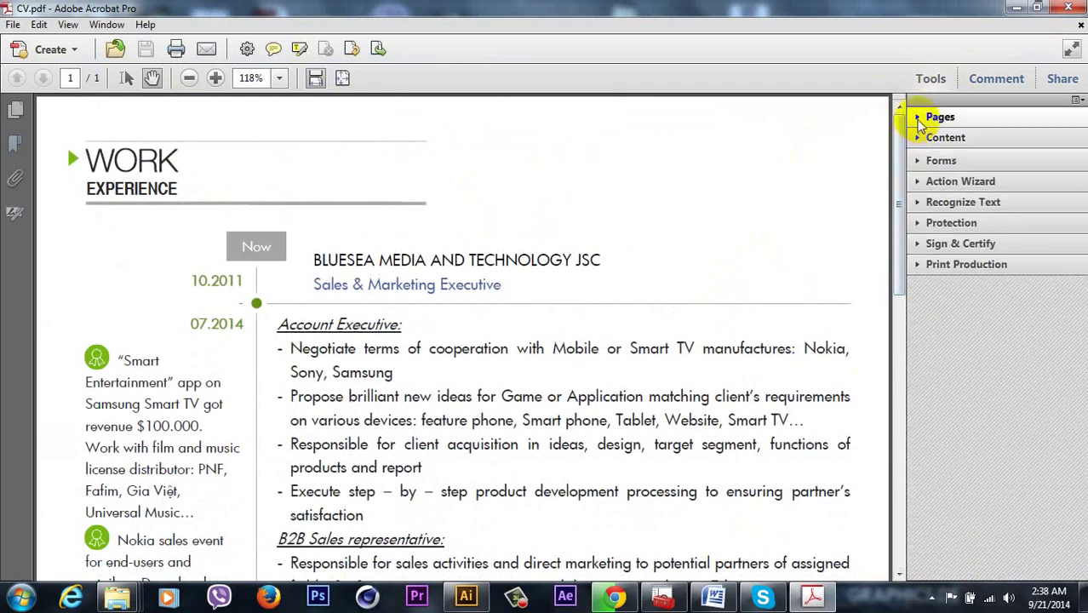
pyautogui.click(932, 117)
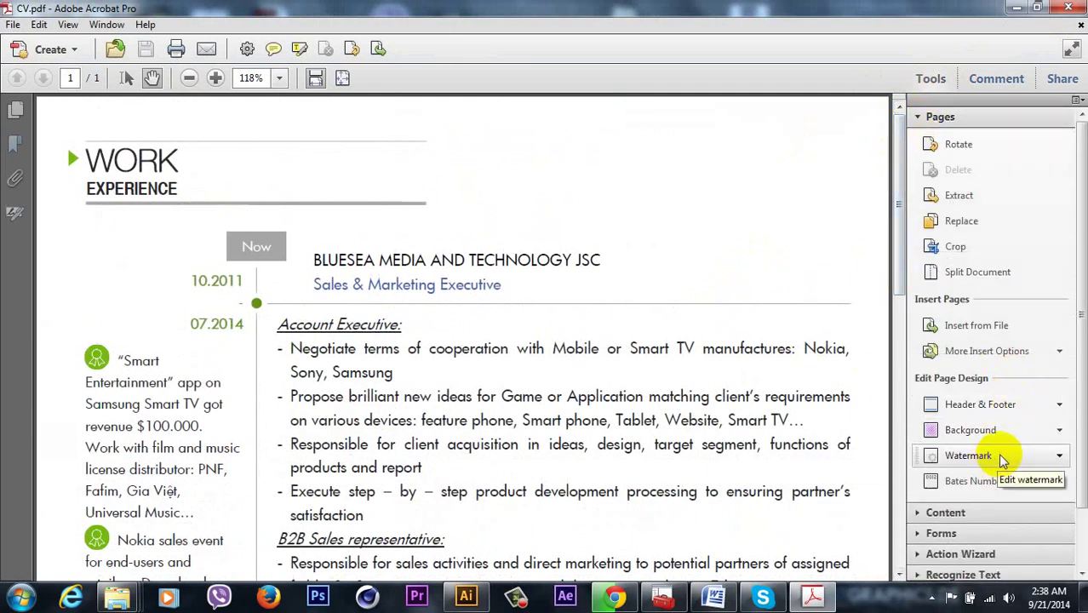
pyautogui.click(1001, 458)
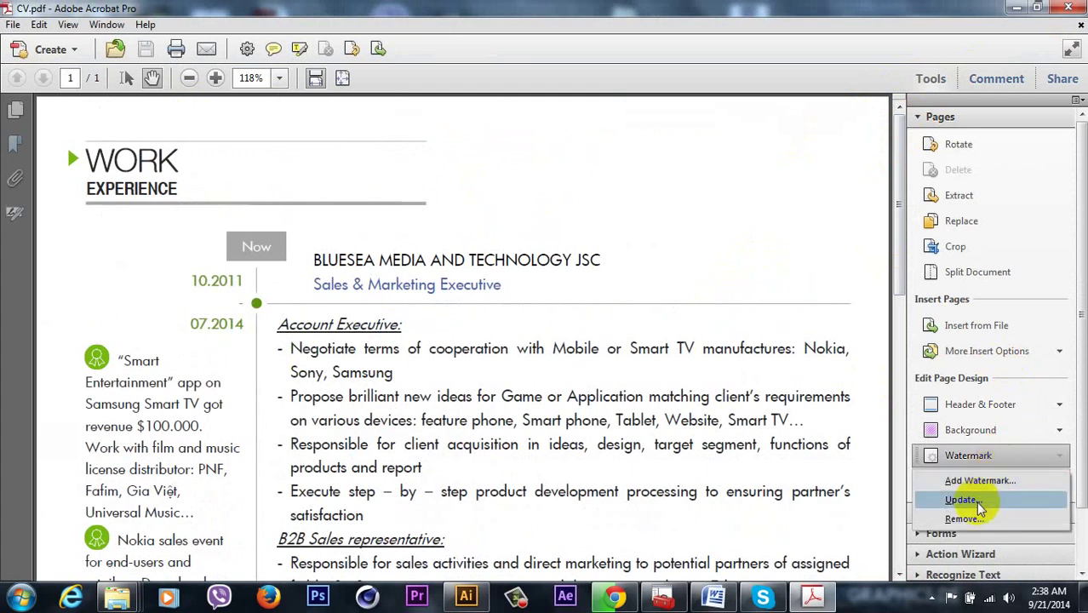
pyautogui.click(975, 482)
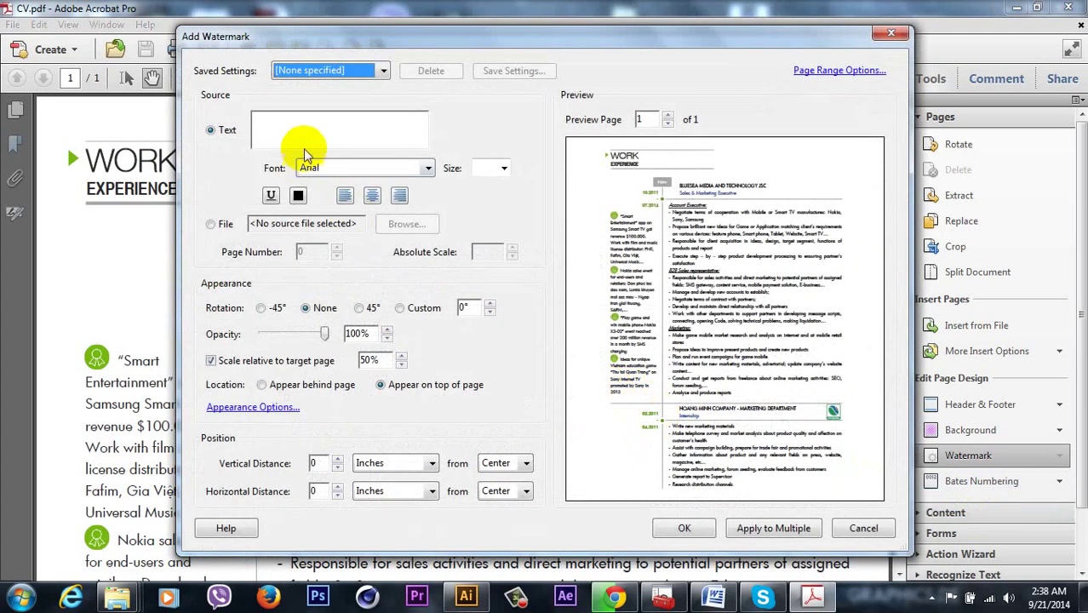
# Step: Apply a text watermark reading 'C' at 100% opacity to the CV
pyautogui.click(313, 132)
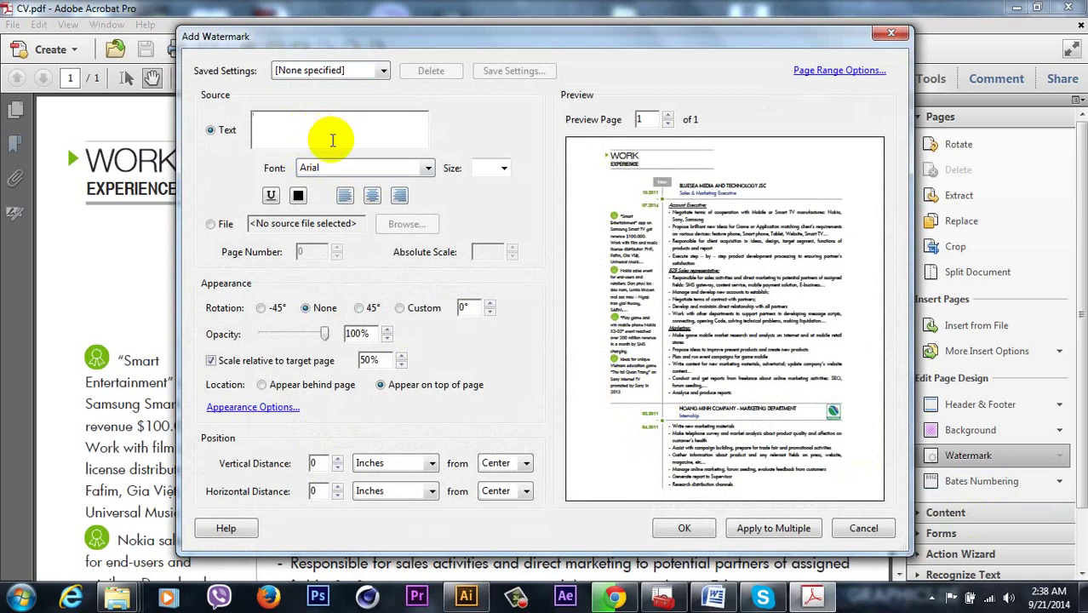
pyautogui.write('C')
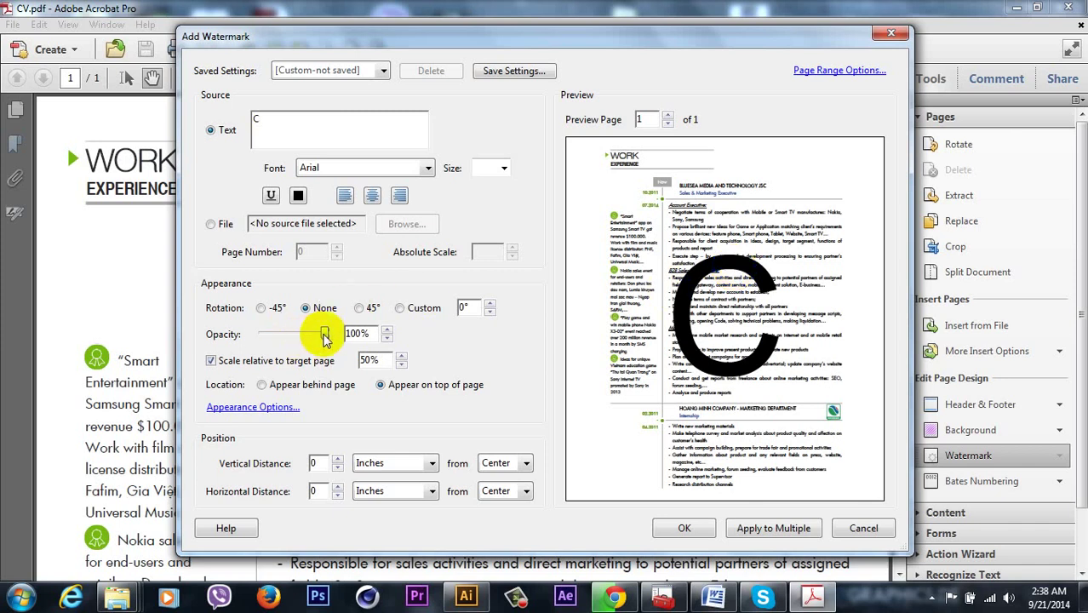
pyautogui.moveTo(321, 334); pyautogui.dragTo(265, 336)
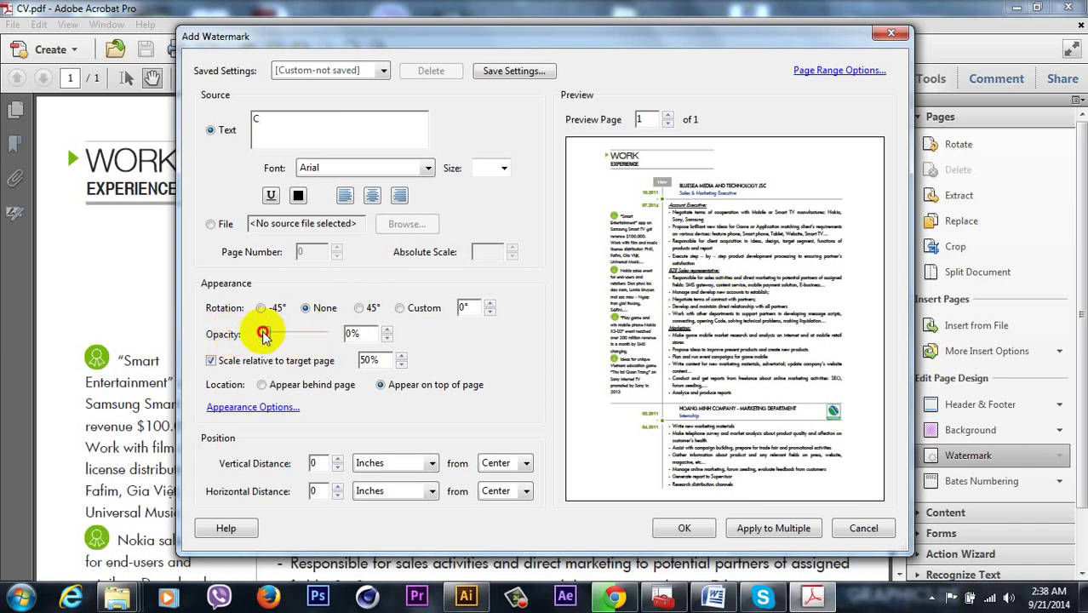
pyautogui.moveTo(264, 336); pyautogui.dragTo(347, 340)
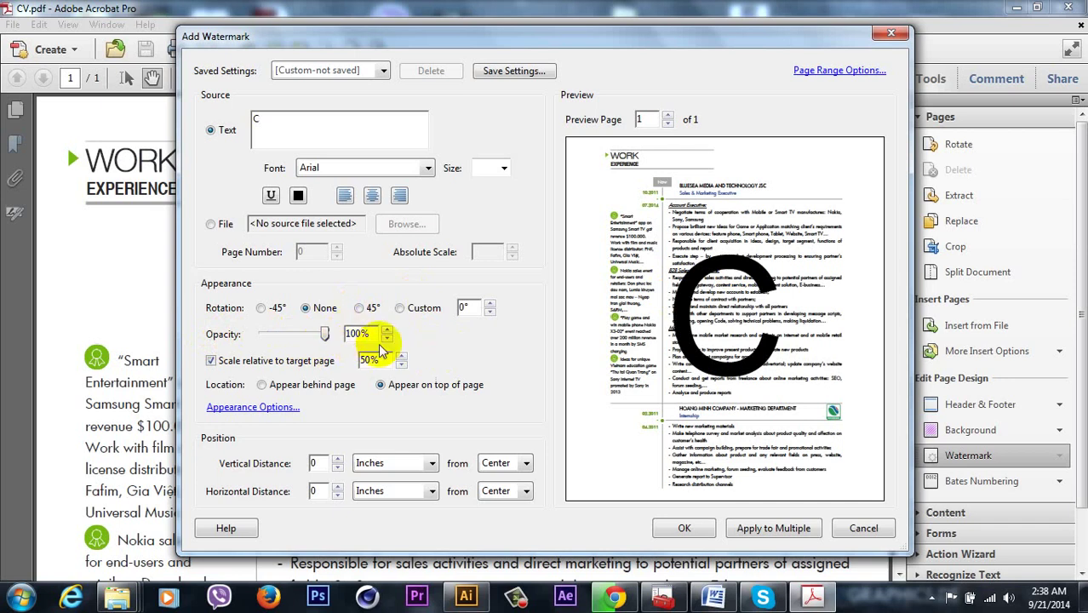
pyautogui.click(683, 529)
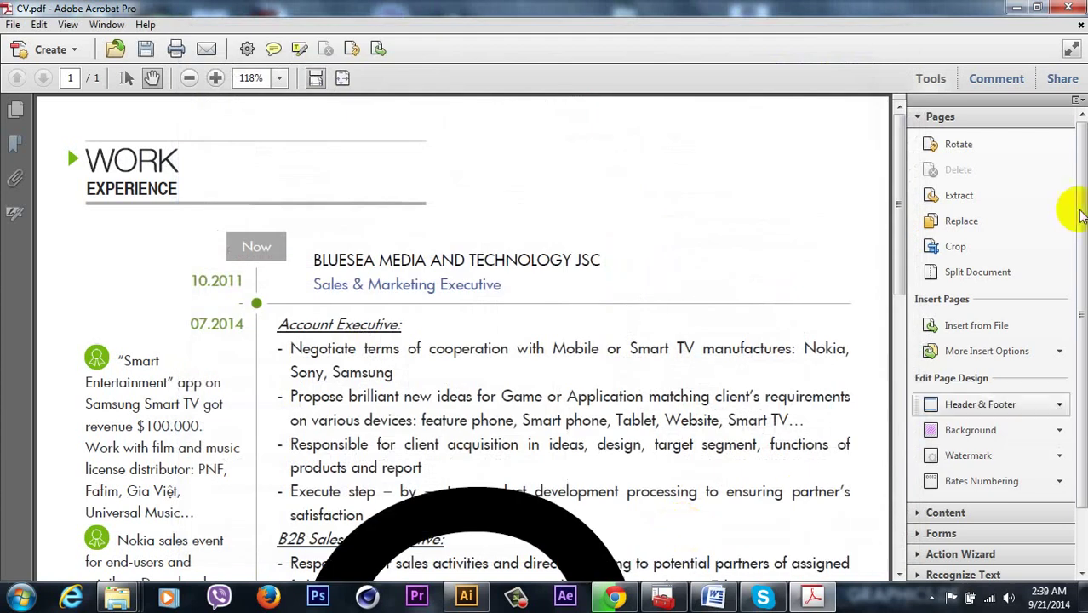
# Step: Expand the Print Production tool set and look through the View menu's tool sets
pyautogui.scroll(-2, 1081, 217)
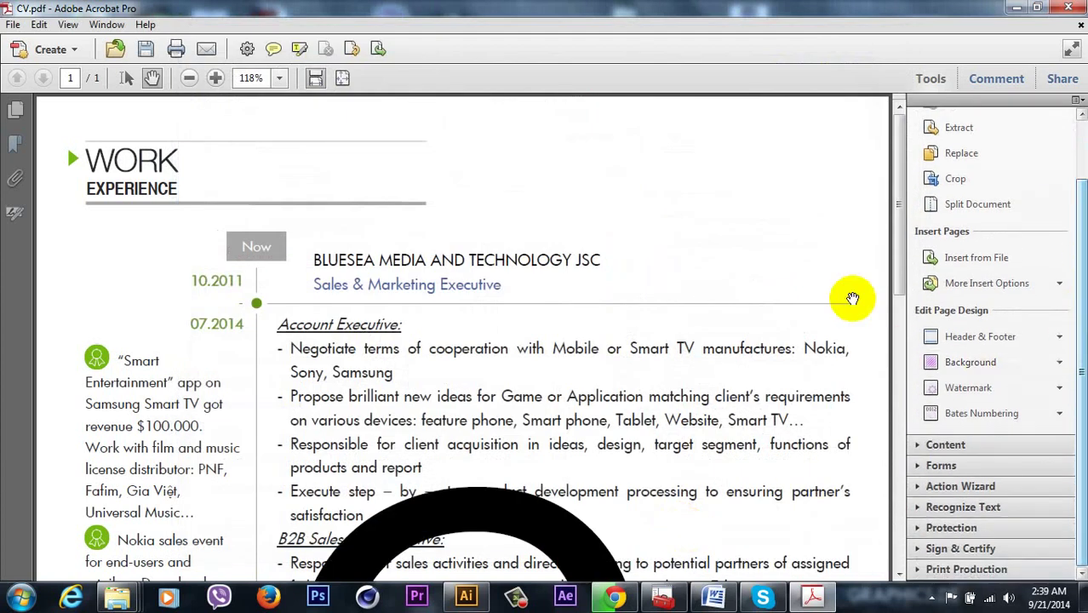
pyautogui.moveTo(899, 264)
pyautogui.mouseDown()
pyautogui.moveTo(890, 343)
pyautogui.moveTo(906, 425)
pyautogui.mouseUp()
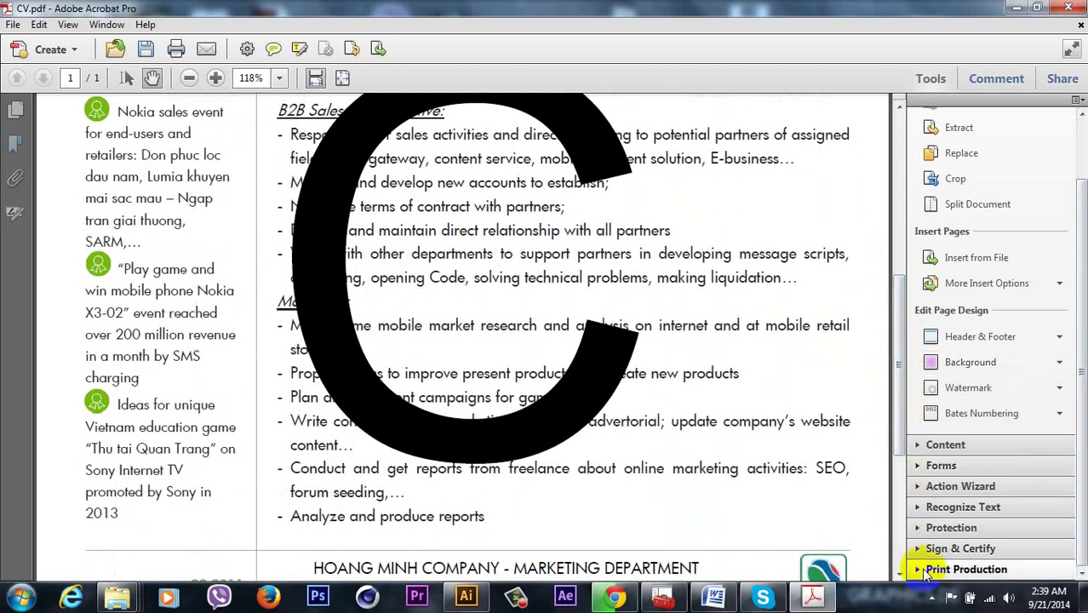
pyautogui.click(962, 569)
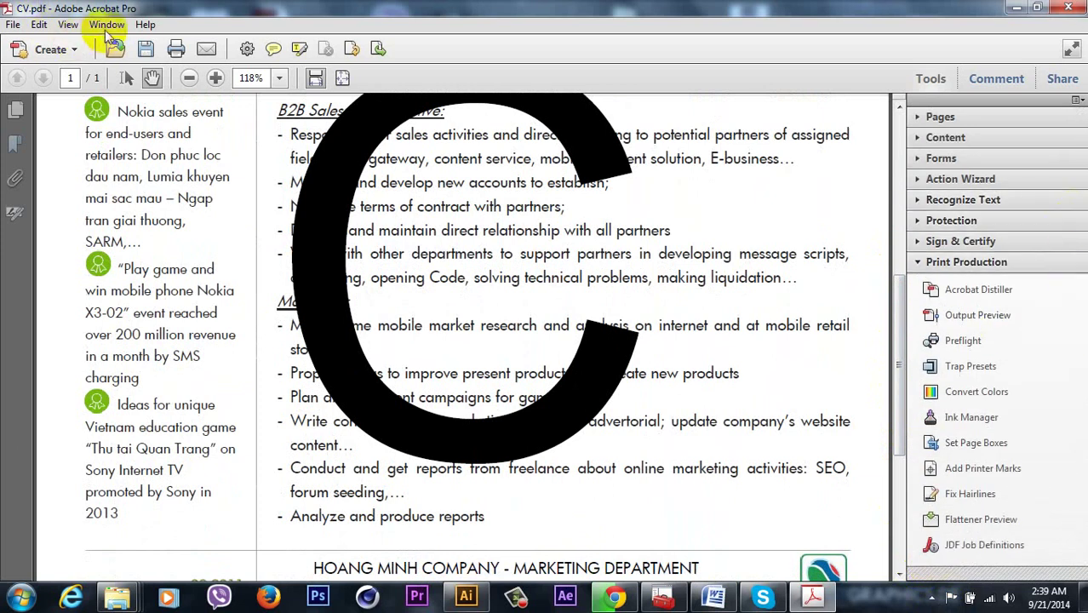
pyautogui.click(68, 24)
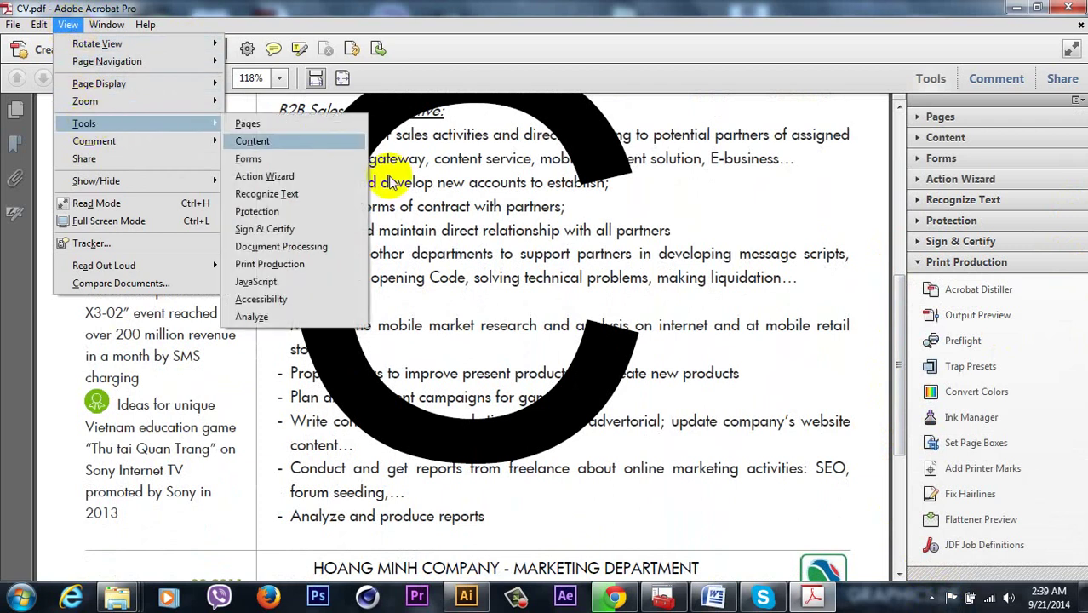
pyautogui.moveTo(83, 123)
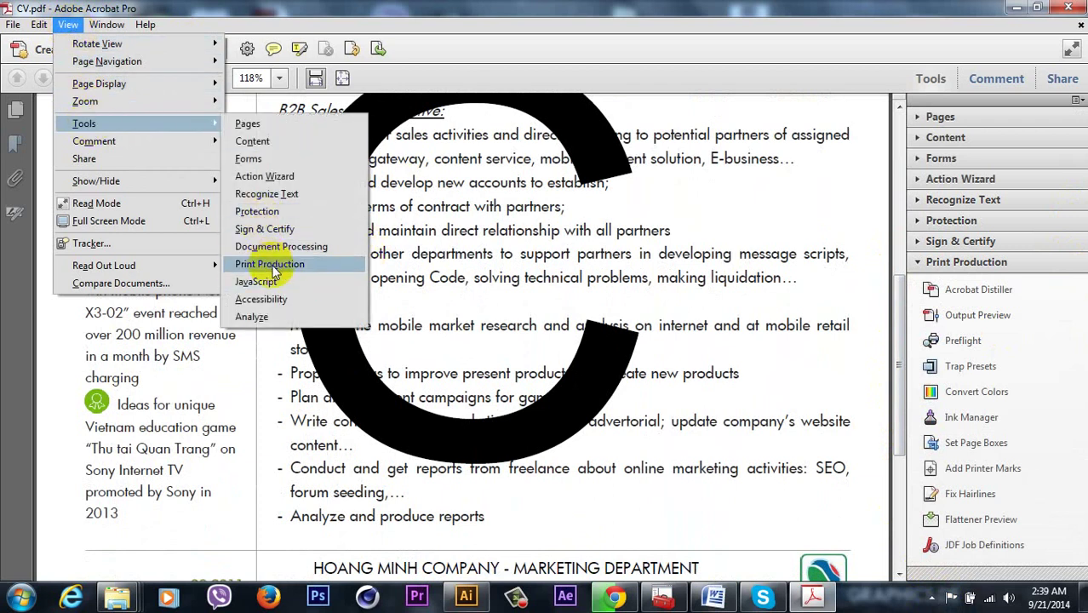
# Step: Flatten all pages with Convert All Text to Outlines in Flattener Preview, then save with Ctrl+S
pyautogui.click(982, 526)
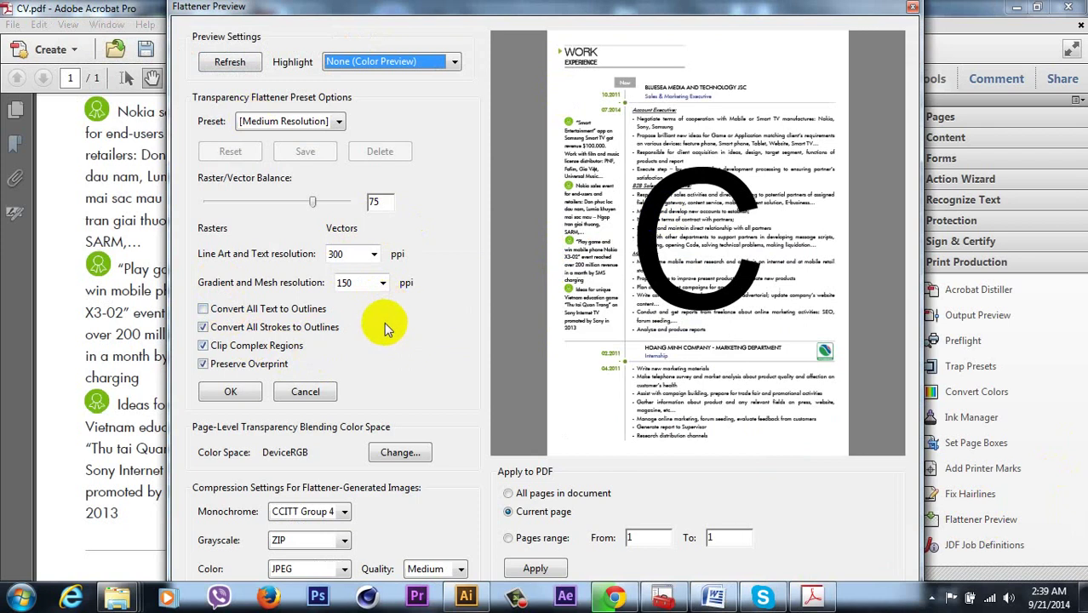
pyautogui.click(249, 311)
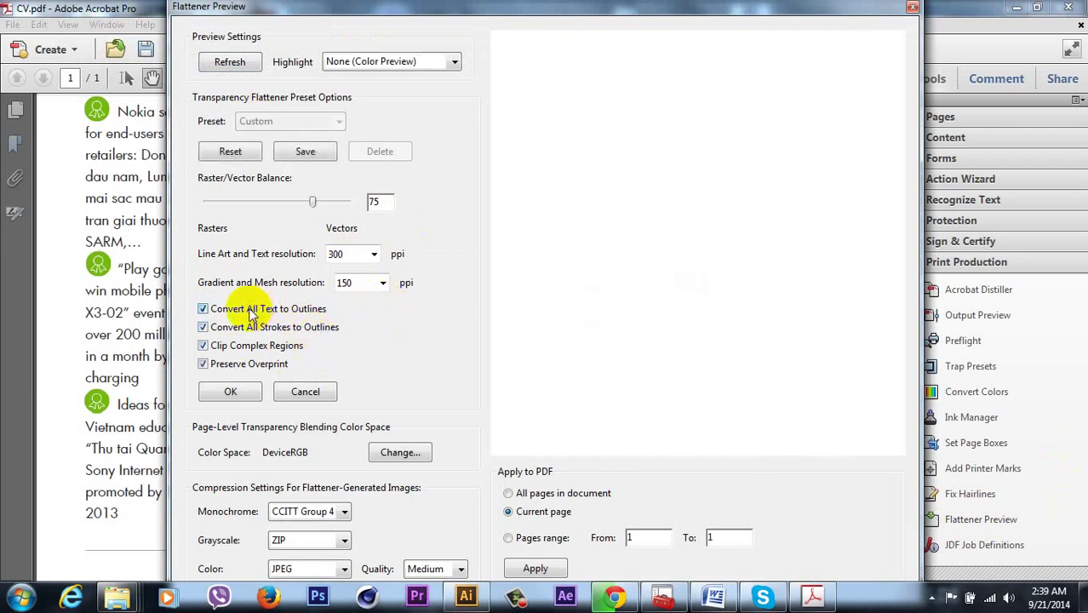
pyautogui.click(556, 495)
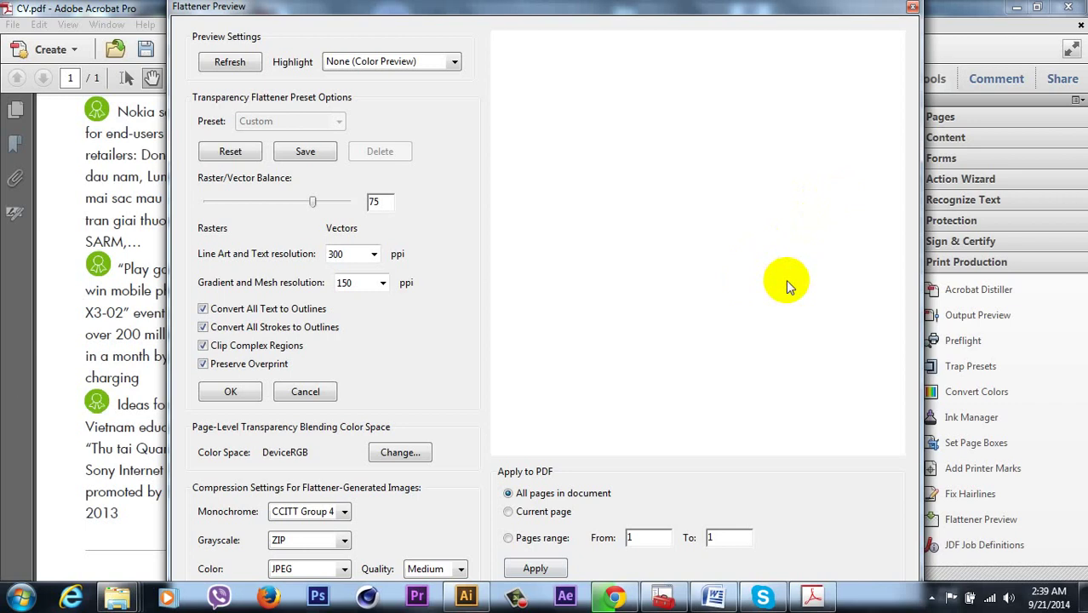
pyautogui.click(534, 568)
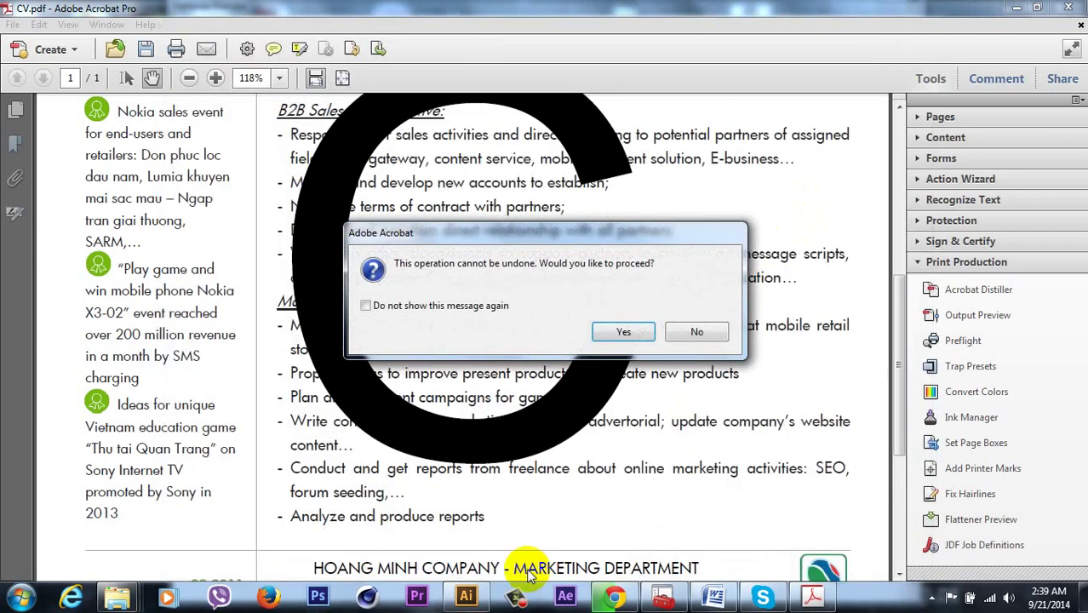
pyautogui.click(629, 334)
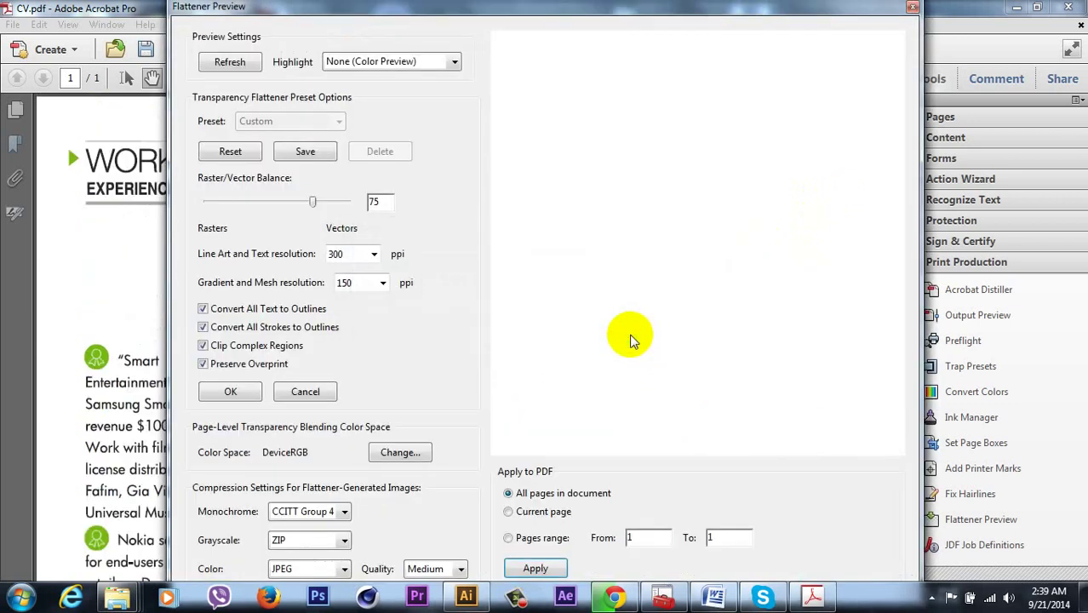
pyautogui.click(913, 8)
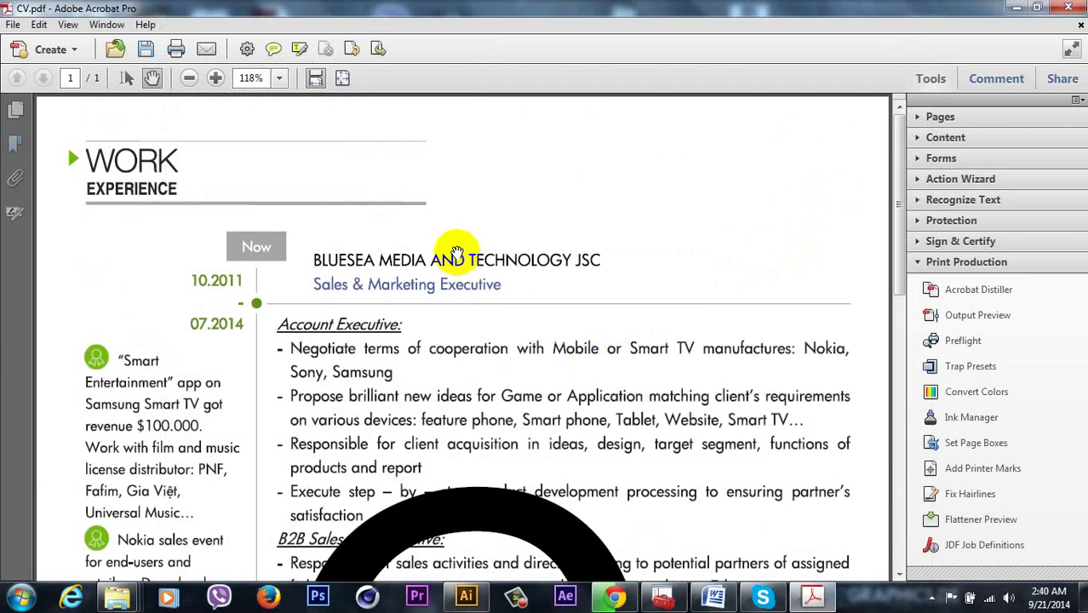
pyautogui.hotkey('ctrl', 's')
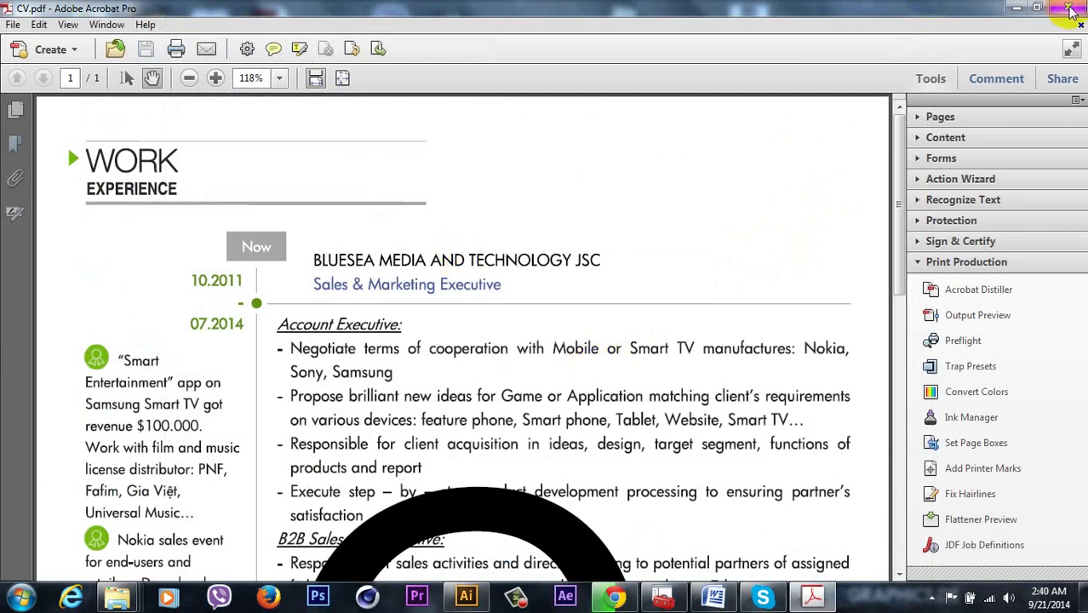
# Step: Close Acrobat, open the flattened CV.pdf in Illustrator, and isolate its clip group
pyautogui.click(1069, 9)
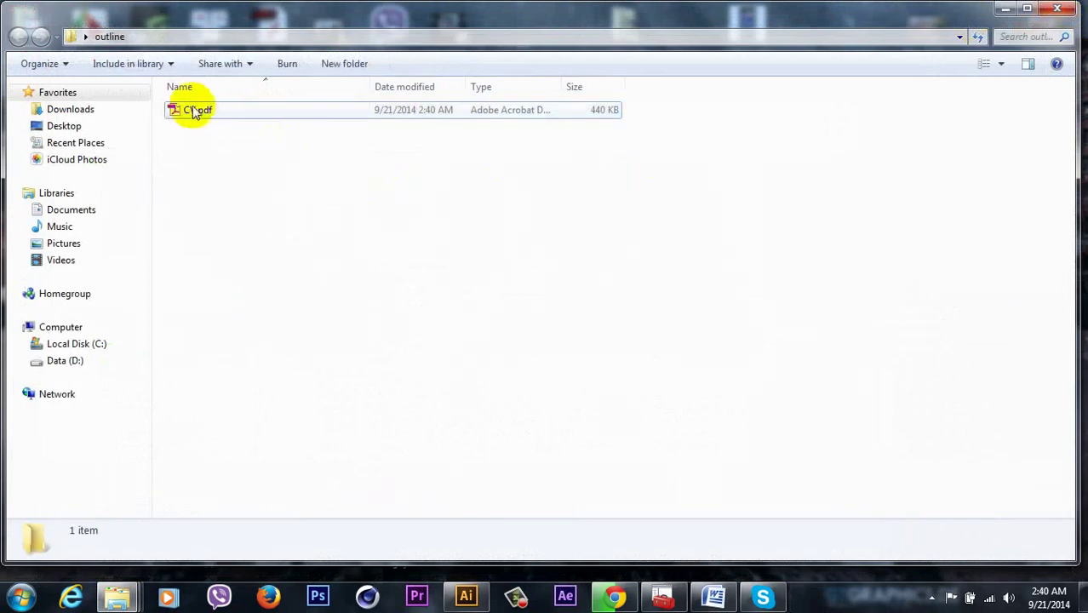
pyautogui.moveTo(189, 109)
pyautogui.mouseDown()
pyautogui.moveTo(487, 601)
pyautogui.moveTo(457, 352)
pyautogui.mouseUp()
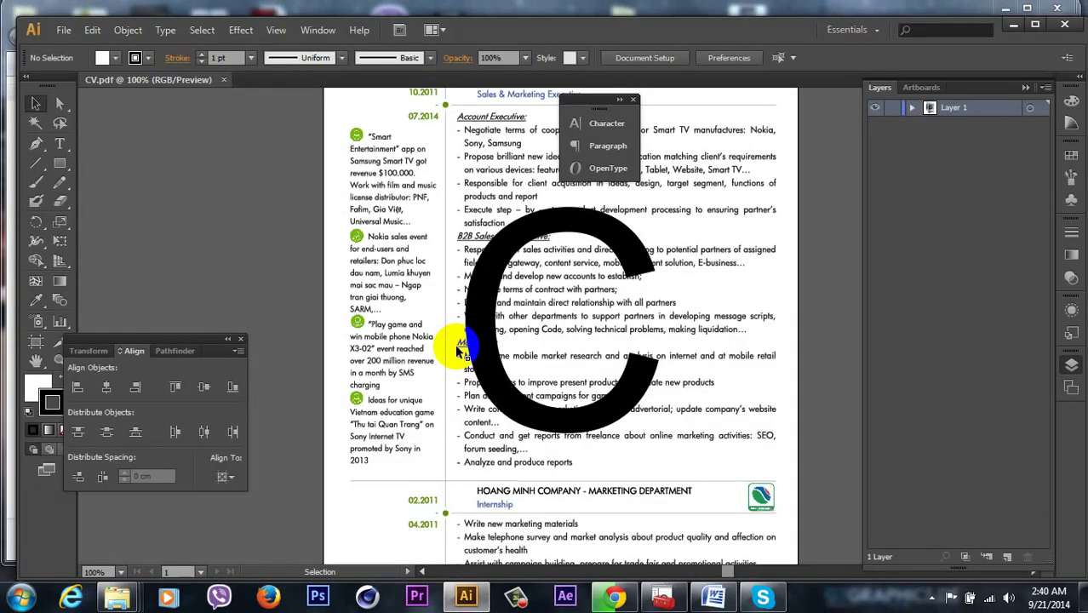
pyautogui.click(498, 185)
pyautogui.moveTo(545, 245); pyautogui.dragTo(417, 213)
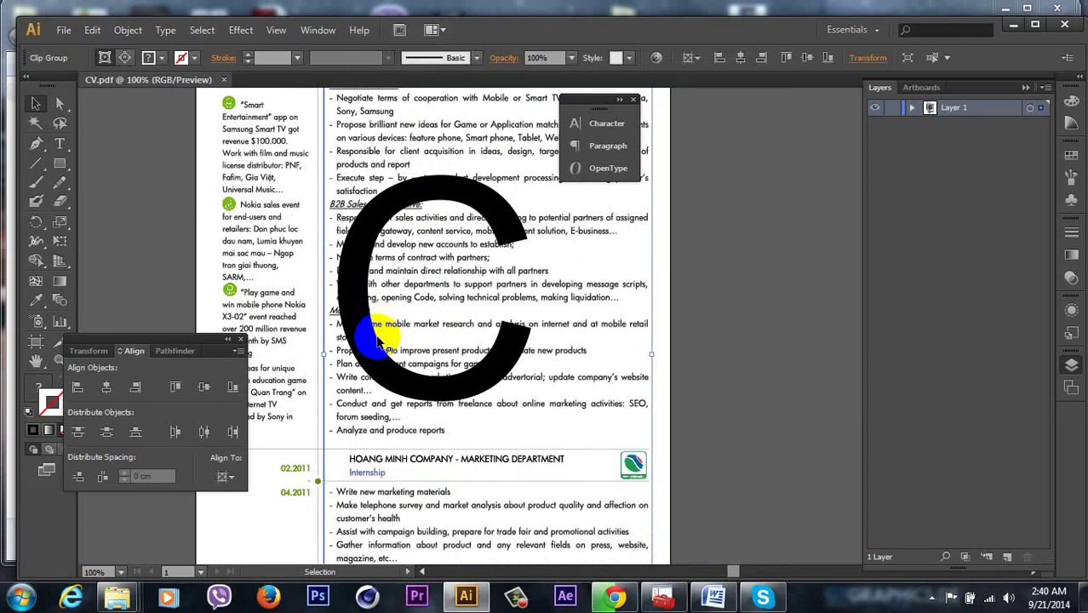
pyautogui.click(722, 327)
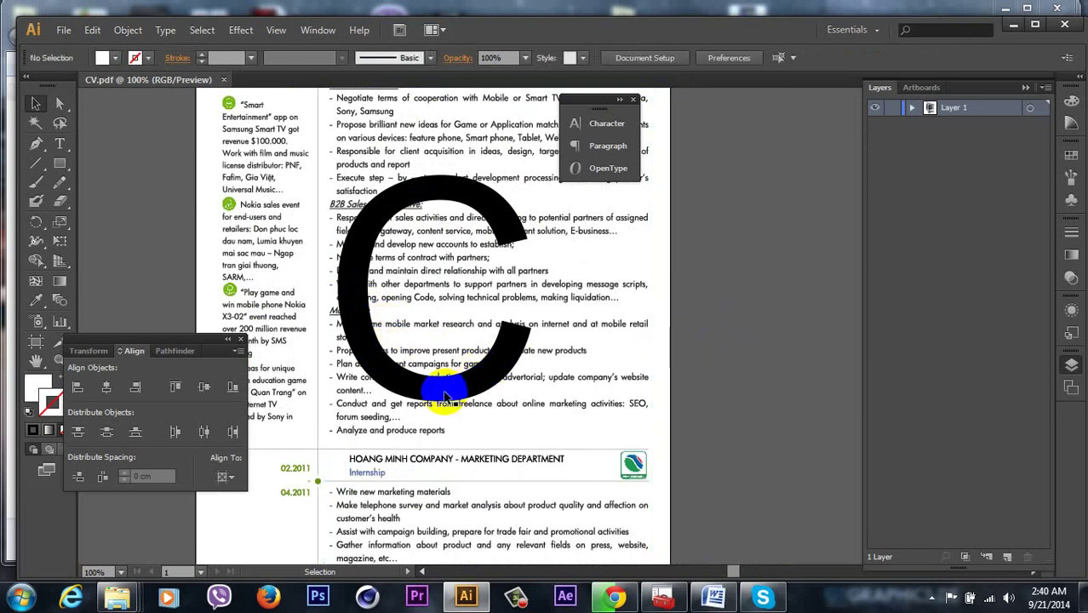
pyautogui.click(408, 393)
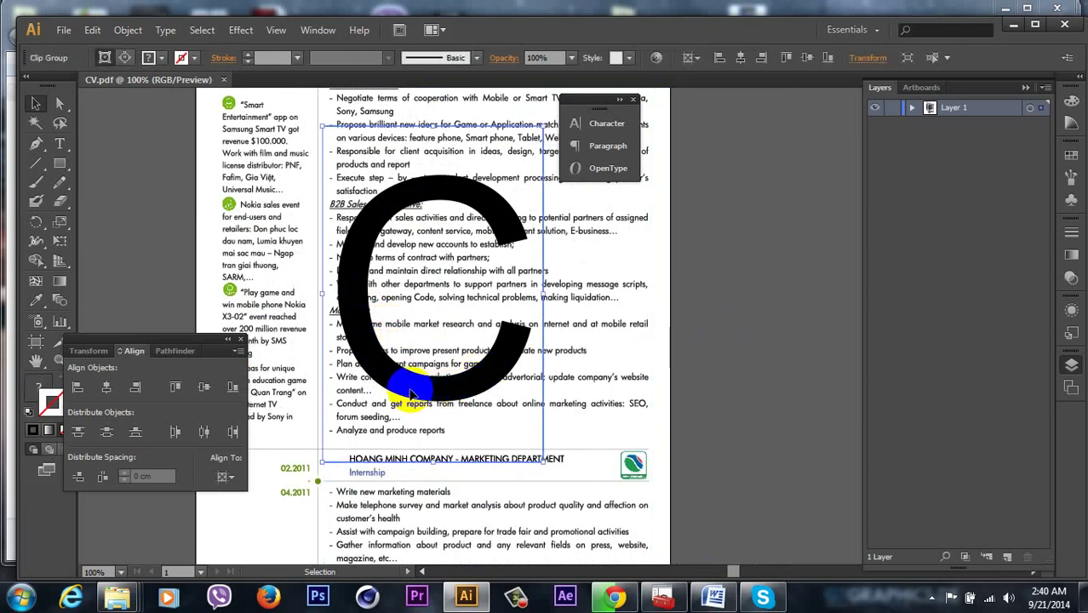
pyautogui.doubleClick(408, 392)
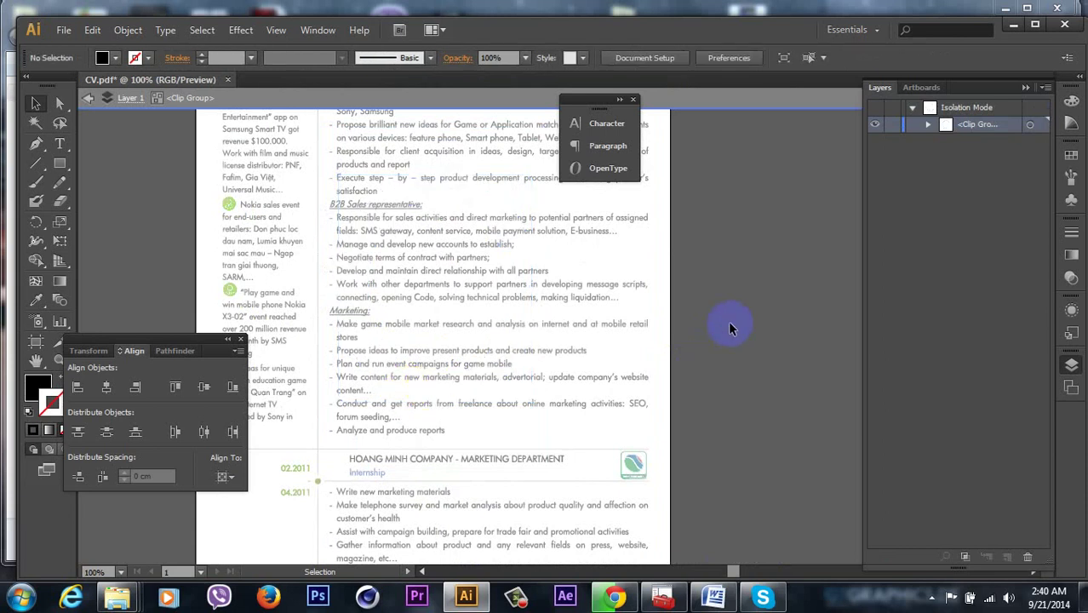
# Step: Move the 'Work with other departments' line to confirm it is outlined, then undo the move
pyautogui.click(735, 269)
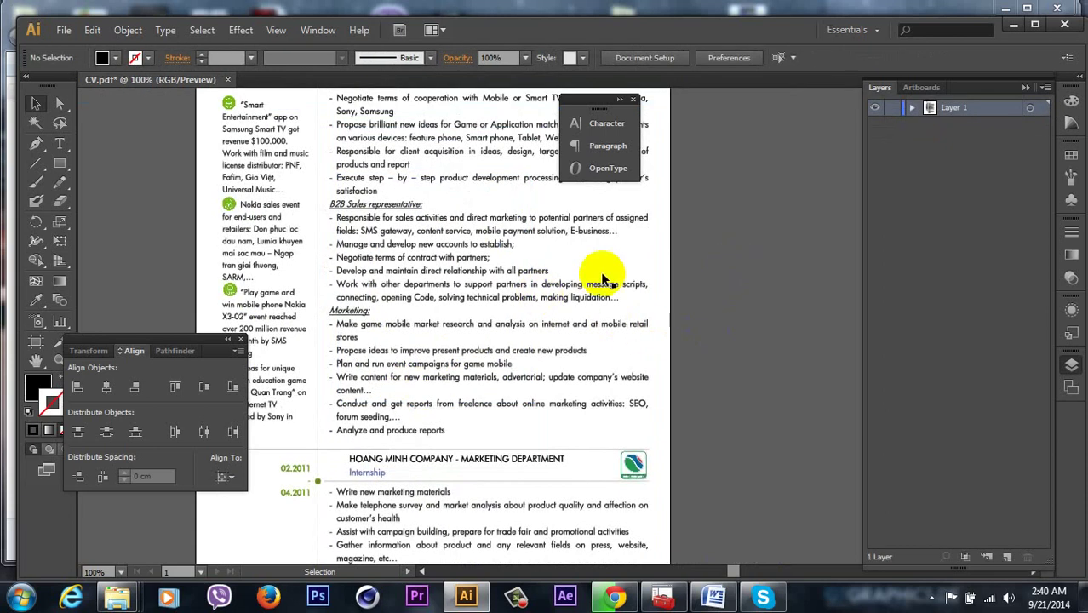
pyautogui.click(507, 287)
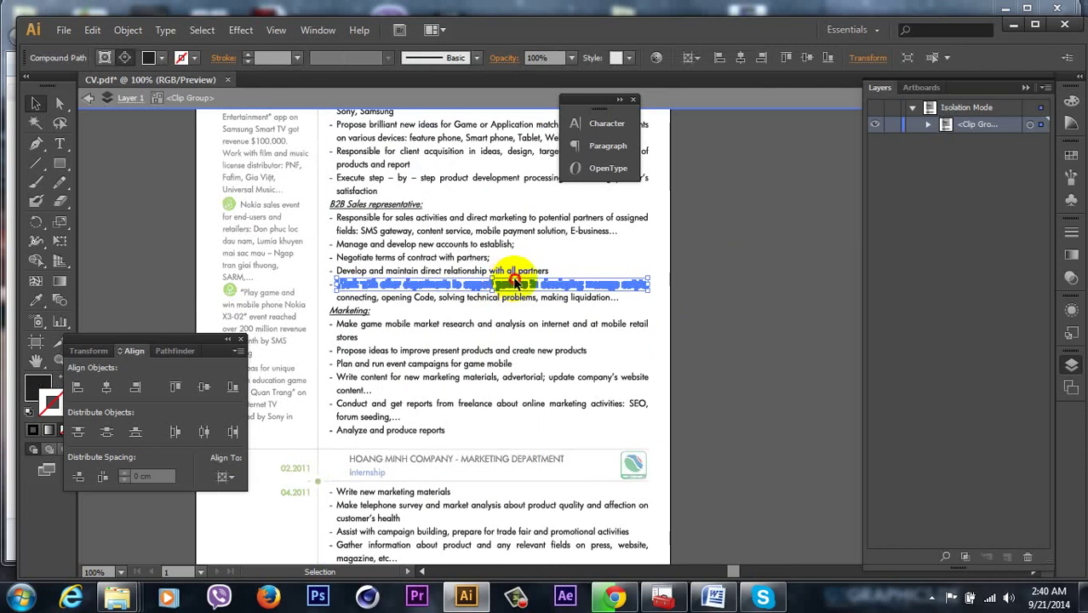
pyautogui.moveTo(515, 284); pyautogui.dragTo(602, 283)
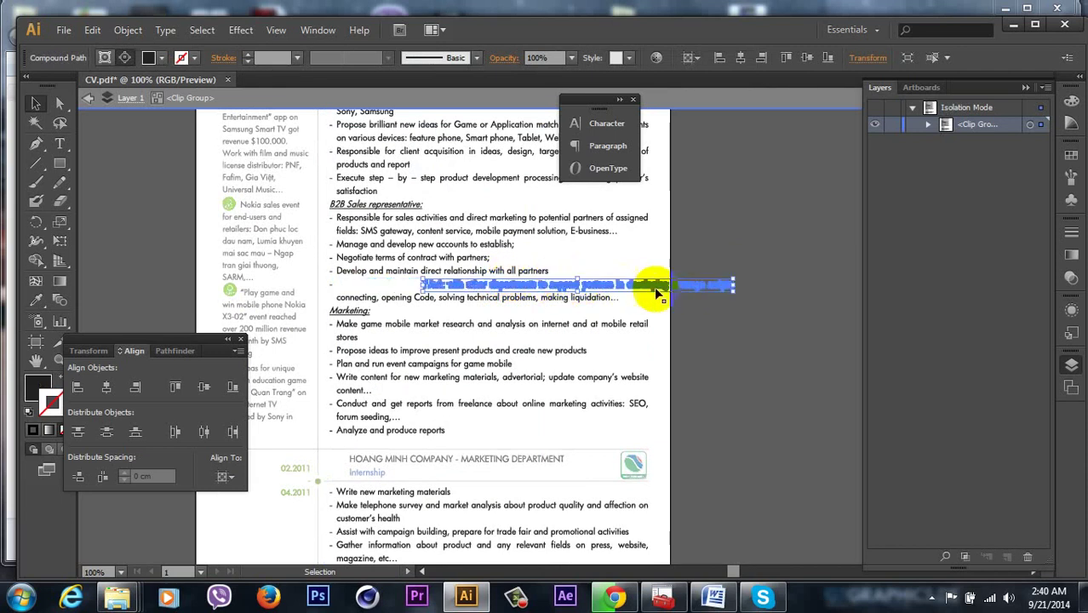
pyautogui.moveTo(409, 259); pyautogui.dragTo(477, 315)
pyautogui.keyDown('alt'); pyautogui.click(473, 283); pyautogui.keyUp('alt')
pyautogui.keyDown('alt'); pyautogui.click(478, 280); pyautogui.keyUp('alt')
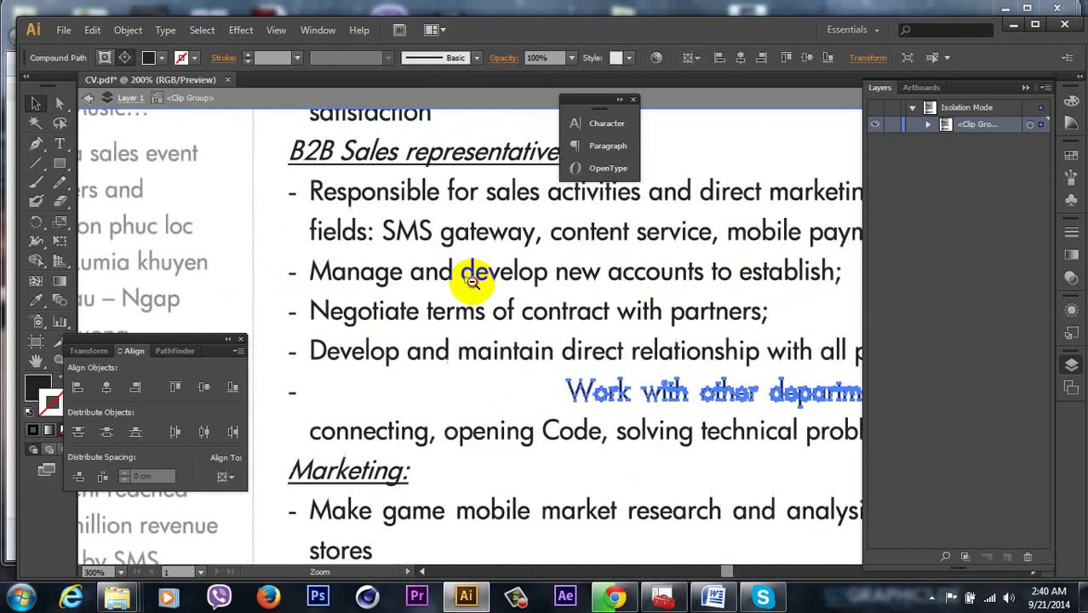
pyautogui.keyDown('alt'); pyautogui.click(490, 316); pyautogui.keyUp('alt')
pyautogui.keyDown('alt'); pyautogui.click(494, 322); pyautogui.keyUp('alt')
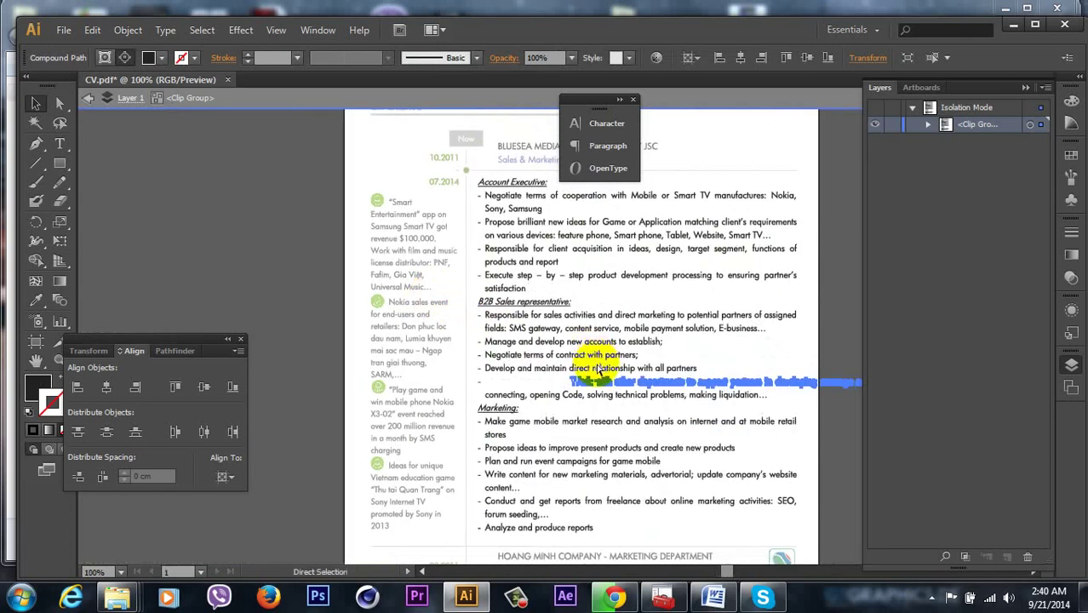
pyautogui.hotkey('ctrl', 'z')
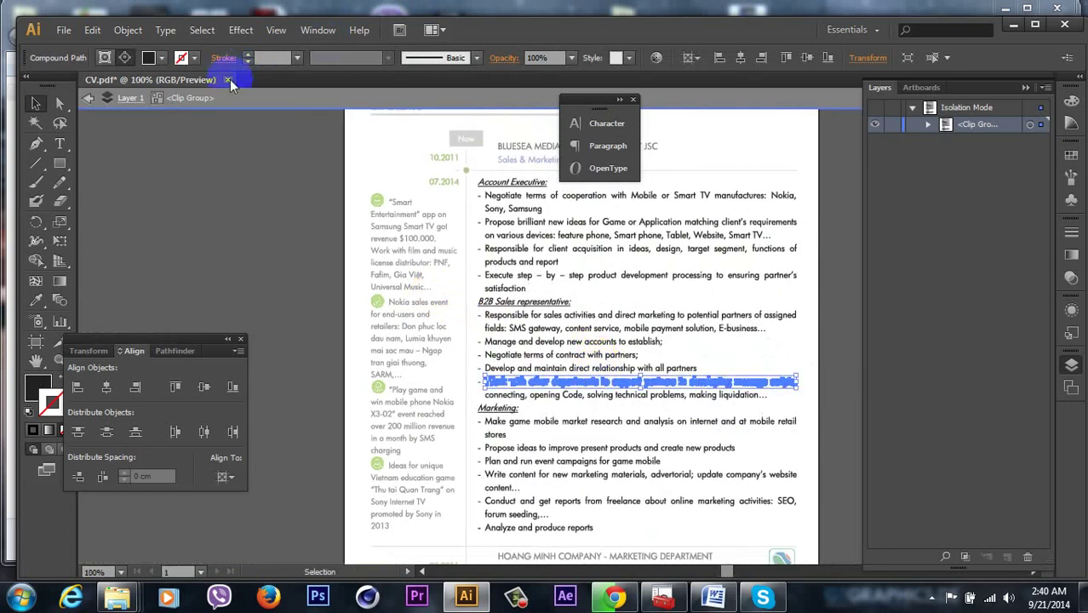
# Step: Close CV.pdf without saving and minimize Illustrator
pyautogui.click(228, 81)
pyautogui.click(637, 330)
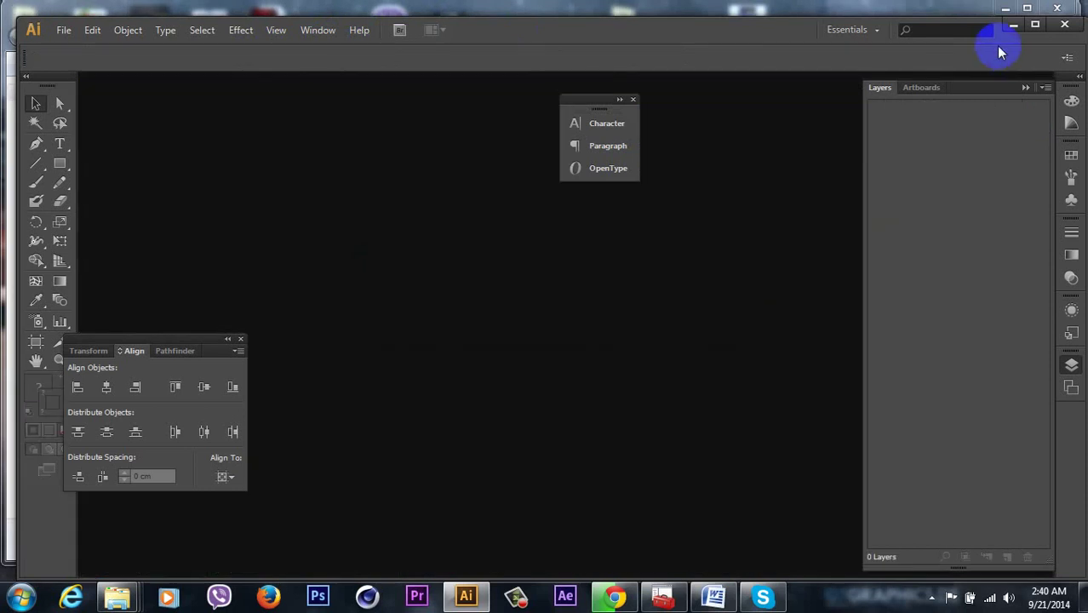
pyautogui.click(1014, 24)
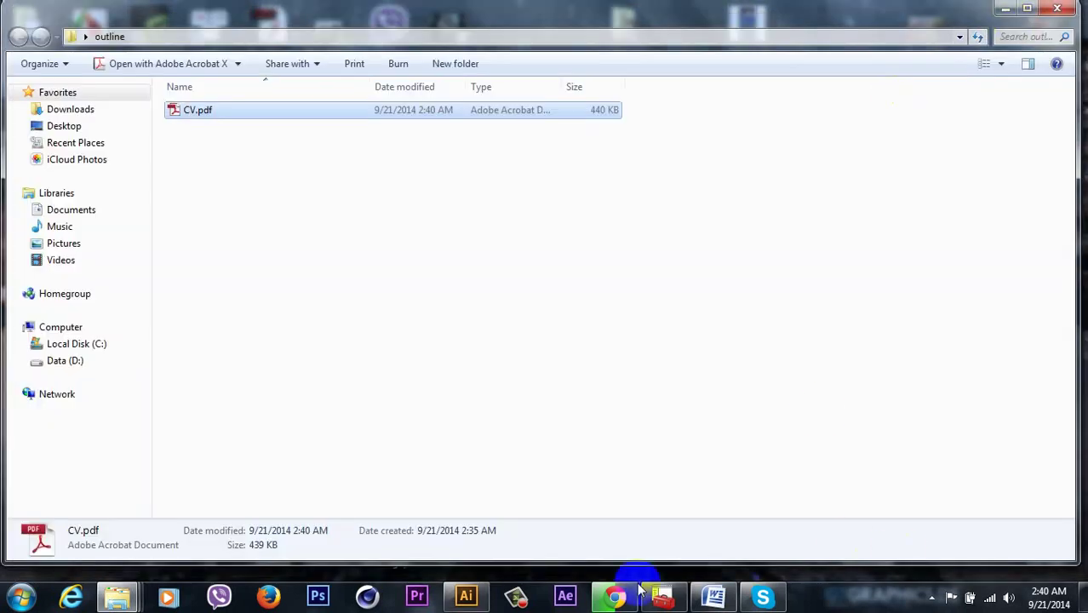